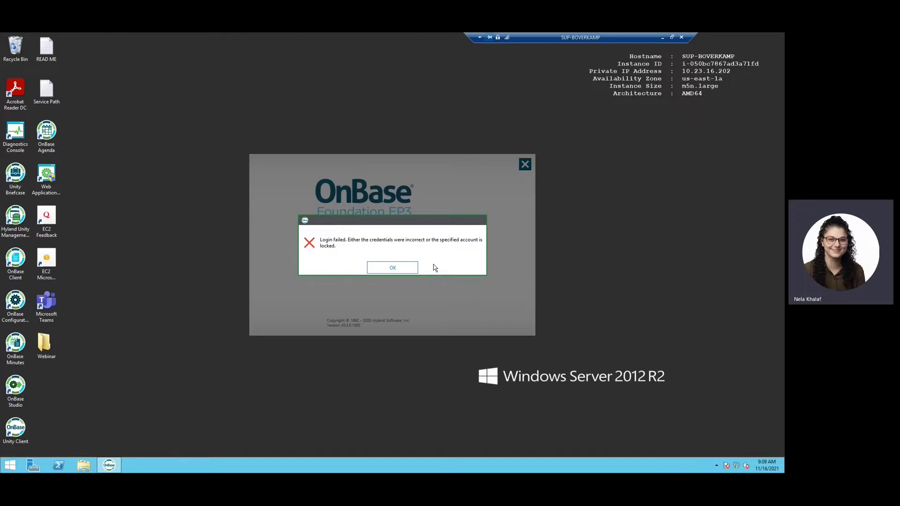
# Acknowledge the 'Login failed' error from NELA's Unity Client sign-in attempt.
pyautogui.click(404, 272)
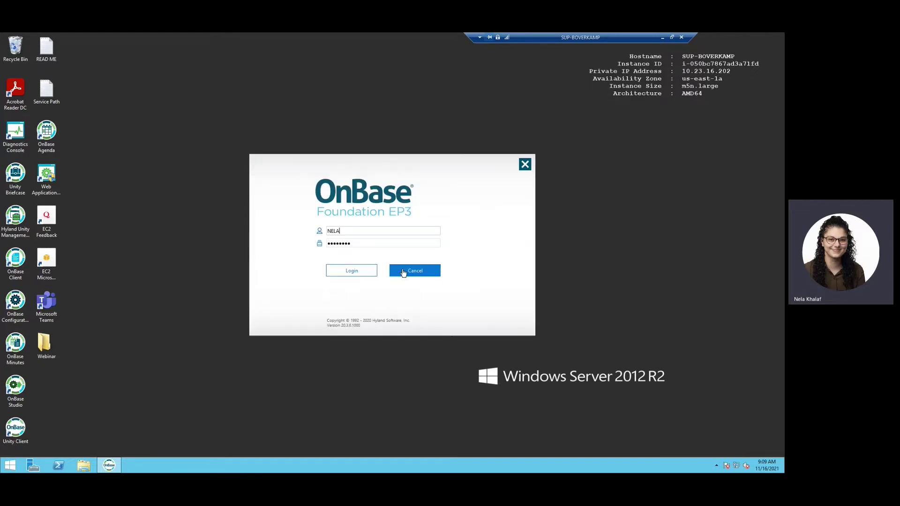
# Close the Unity login window and log in to OnBase Configuration as MANAGER.
pyautogui.click(525, 165)
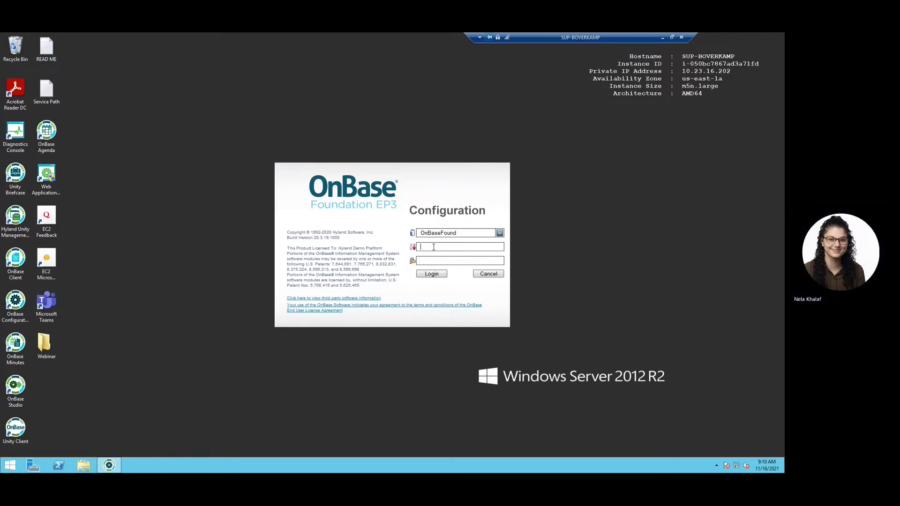
pyautogui.press('Return')
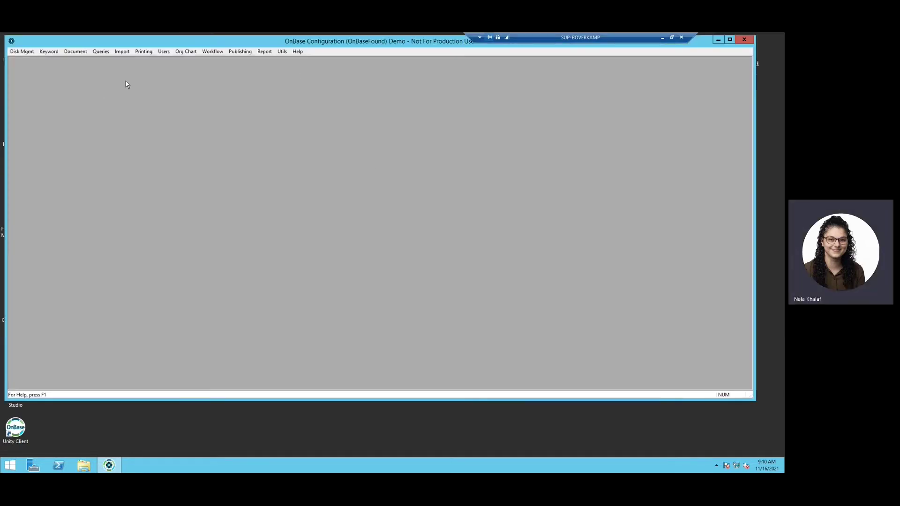
# Open Users > User Names / Passwords and select the NELA account (user #250).
pyautogui.click(163, 52)
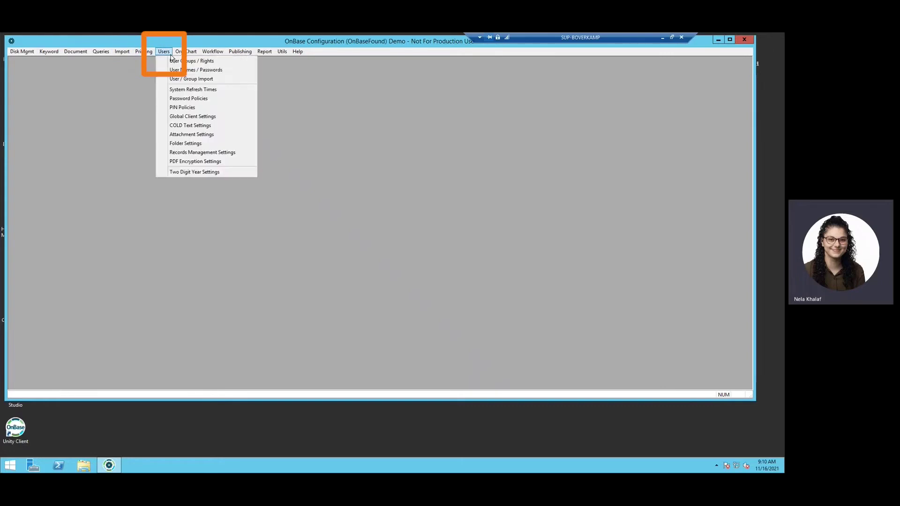
pyautogui.click(193, 71)
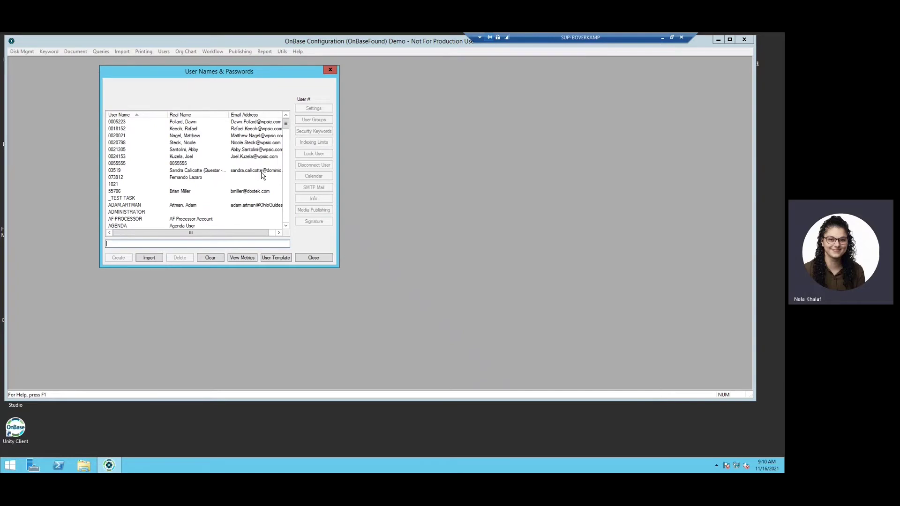
pyautogui.click(181, 143)
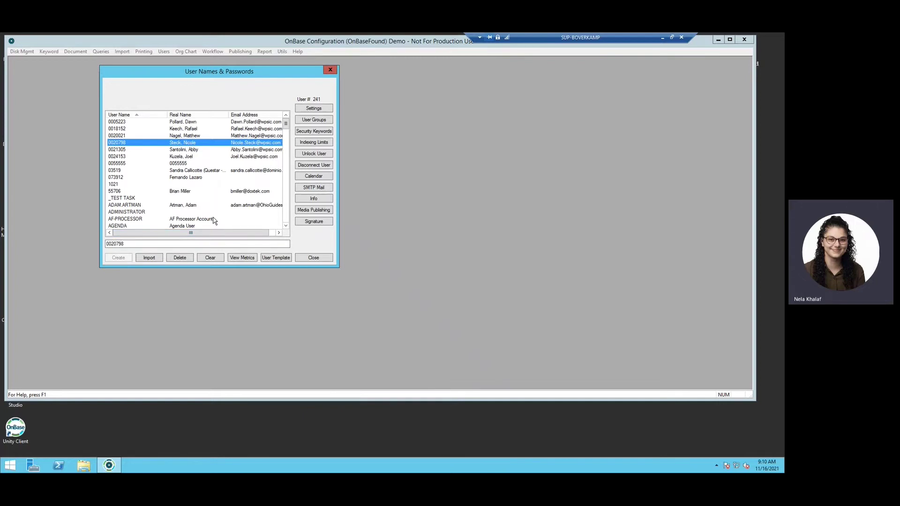
pyautogui.scroll(-10, 214, 221)
pyautogui.click(158, 122)
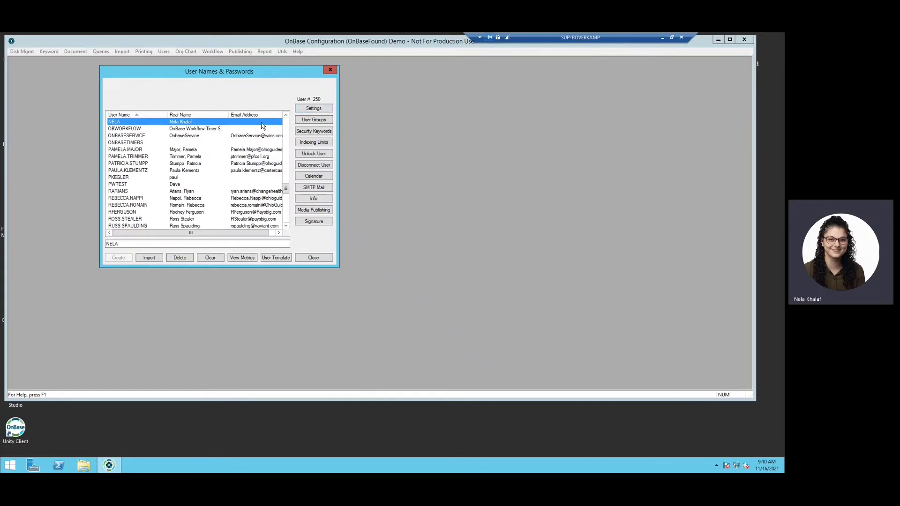
# Save a new verified password for NELA, require a change at next login, and disconnect.
pyautogui.click(314, 108)
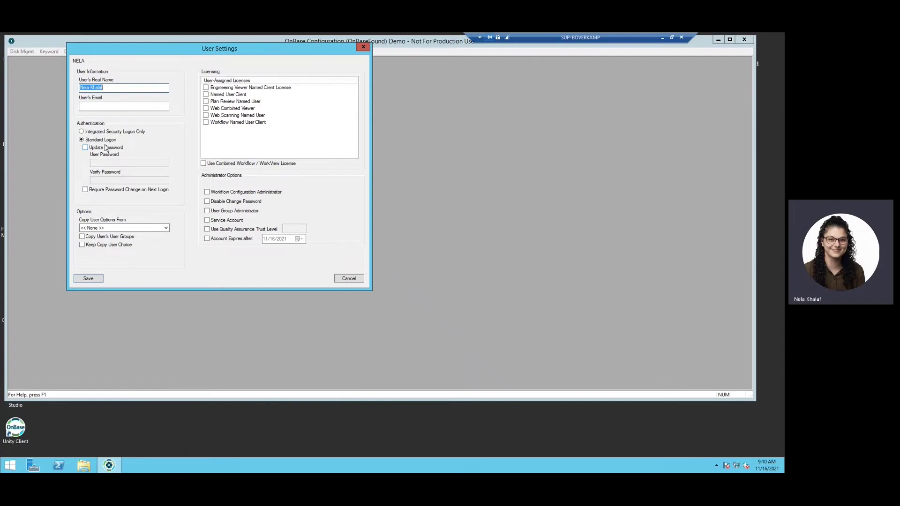
pyautogui.click(107, 147)
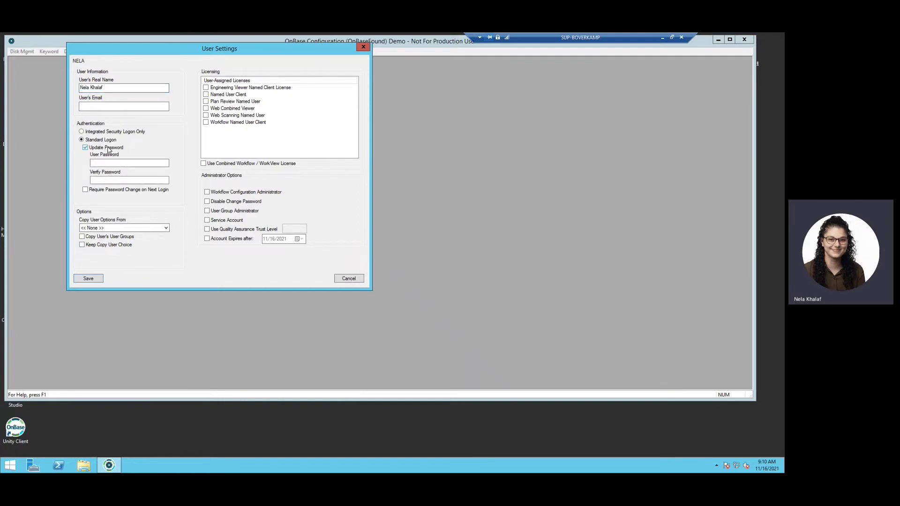
pyautogui.click(113, 163)
pyautogui.press('Tab')
pyautogui.click(85, 191)
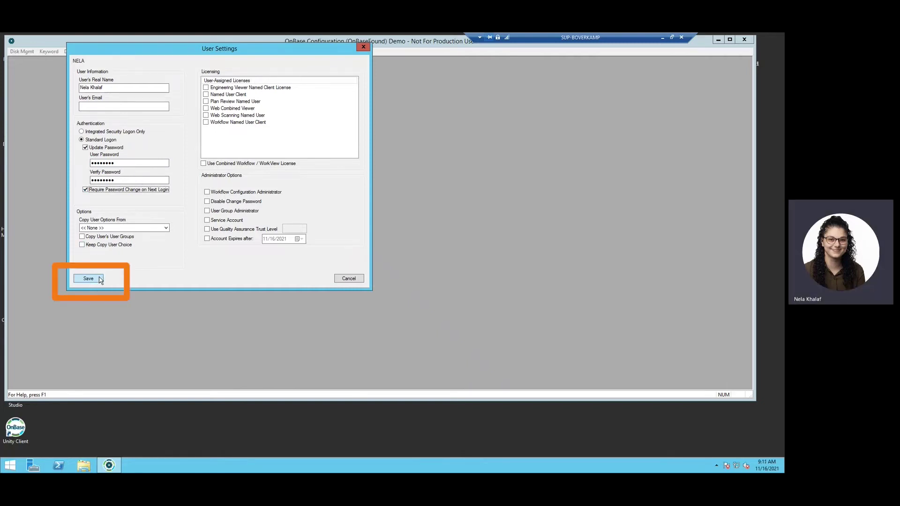
pyautogui.click(100, 280)
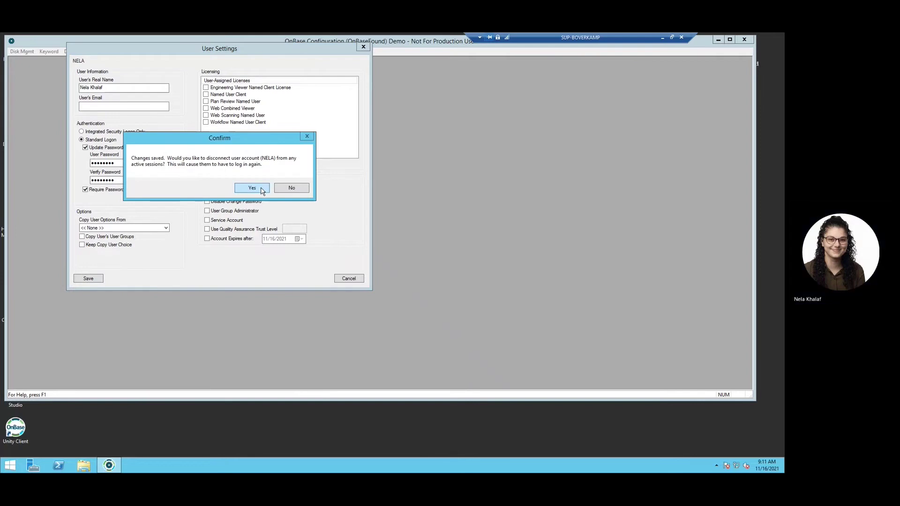
pyautogui.click(260, 190)
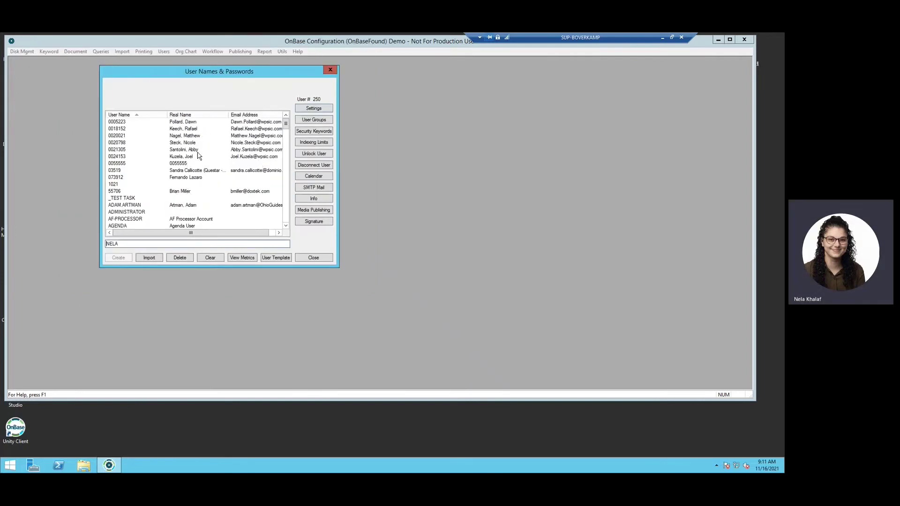
# Unlock the selected NELA account and close the User Names & Passwords list.
pyautogui.click(172, 181)
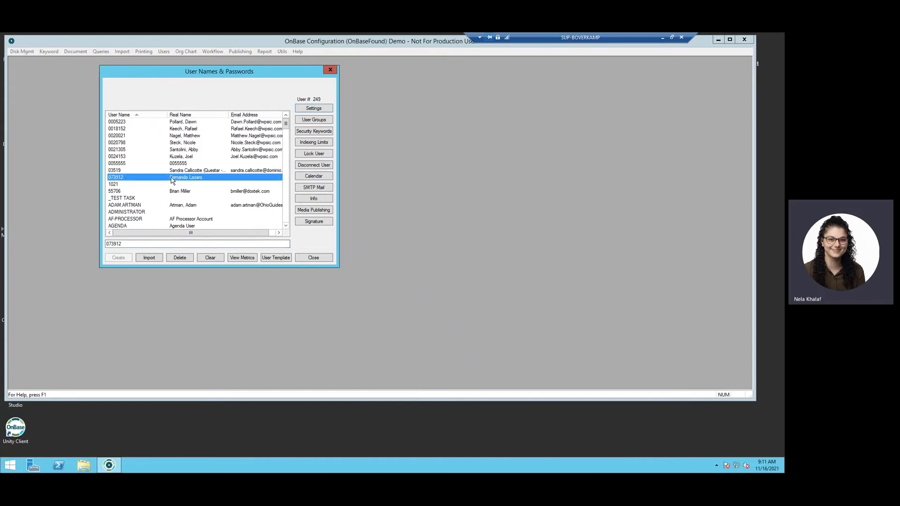
pyautogui.write('n')
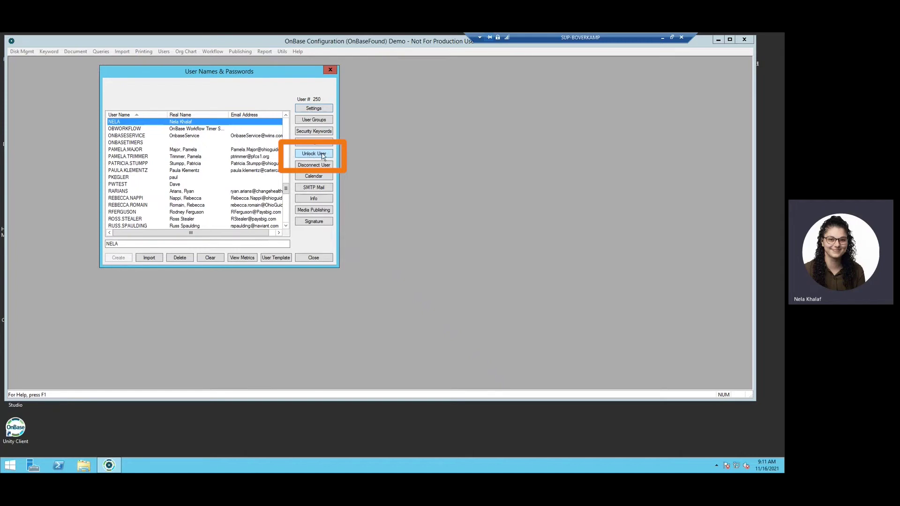
pyautogui.click(322, 156)
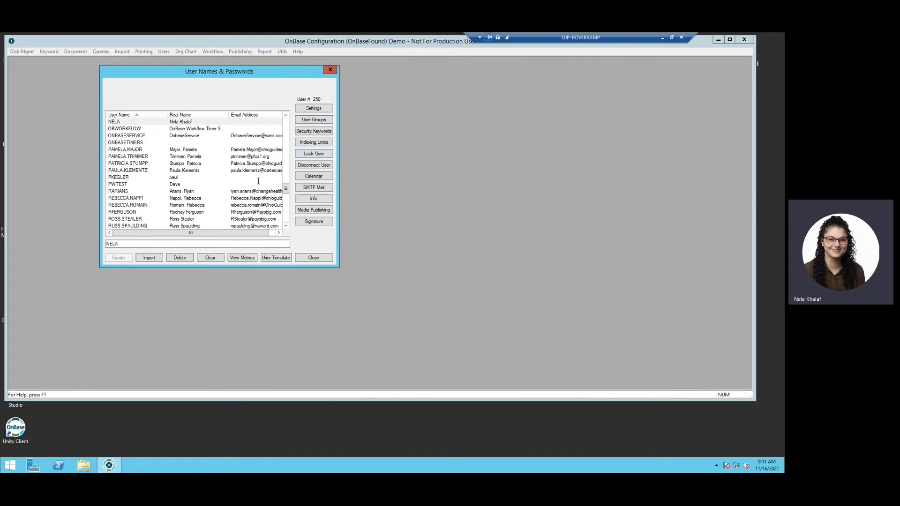
pyautogui.click(313, 259)
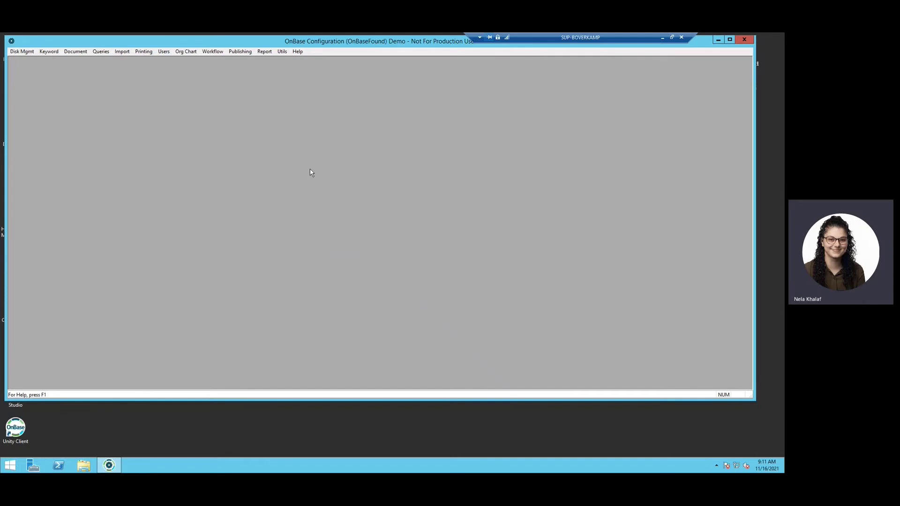
# Reset the application servers' cache from Utils > Service Monitoring.
pyautogui.click(282, 53)
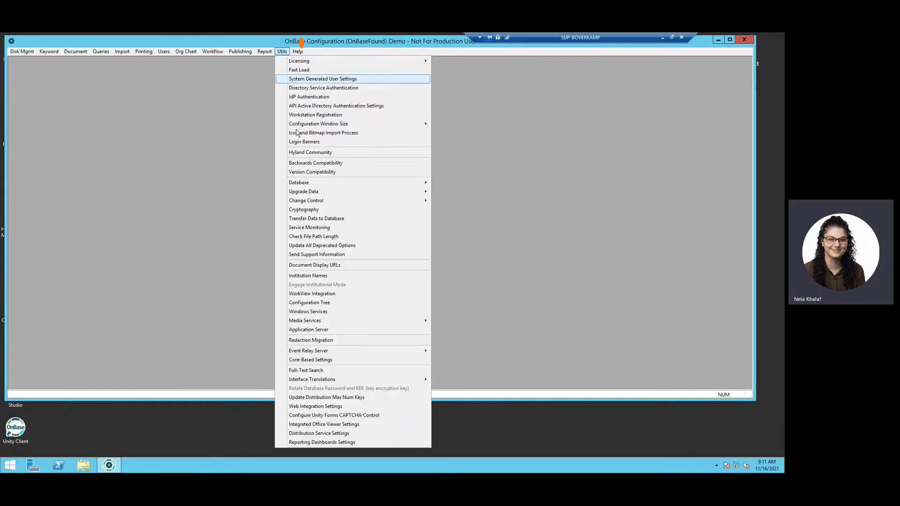
pyautogui.click(310, 228)
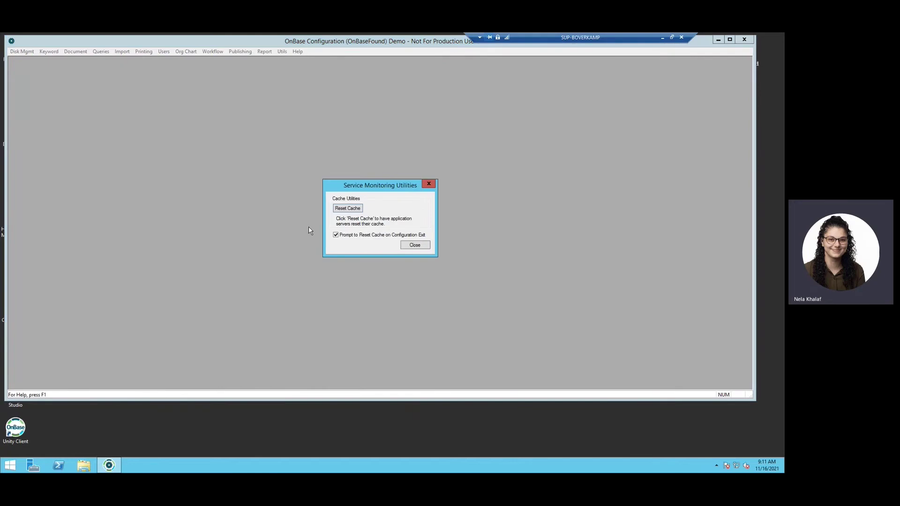
pyautogui.click(350, 212)
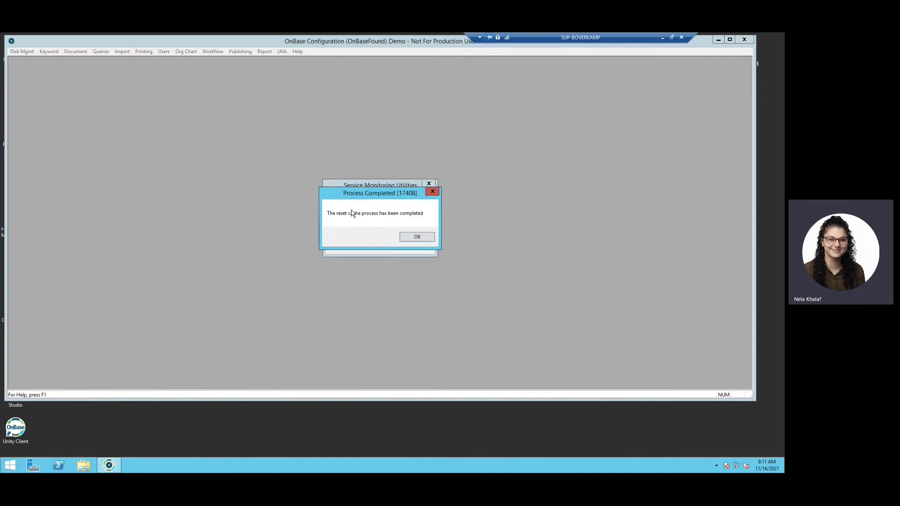
pyautogui.click(426, 239)
# Exit OnBase Configuration, confirming the application server cache reset.
pyautogui.click(426, 245)
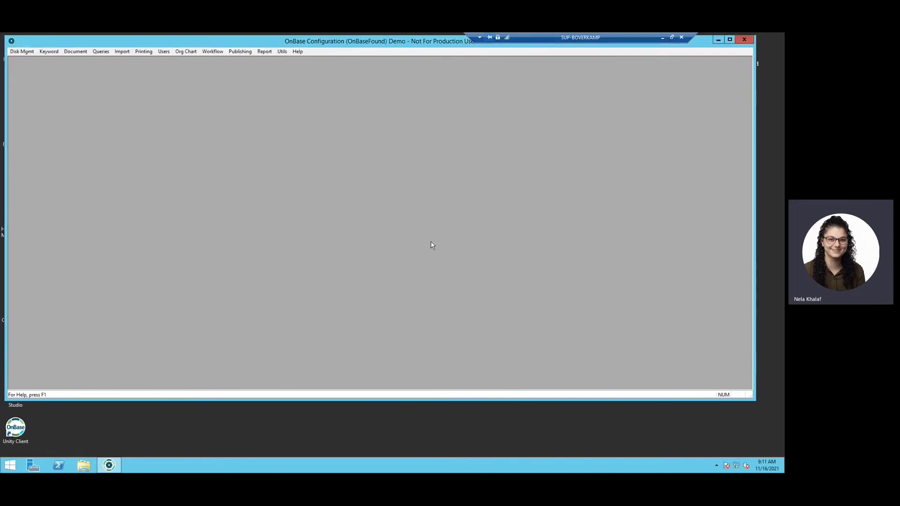
pyautogui.click(747, 42)
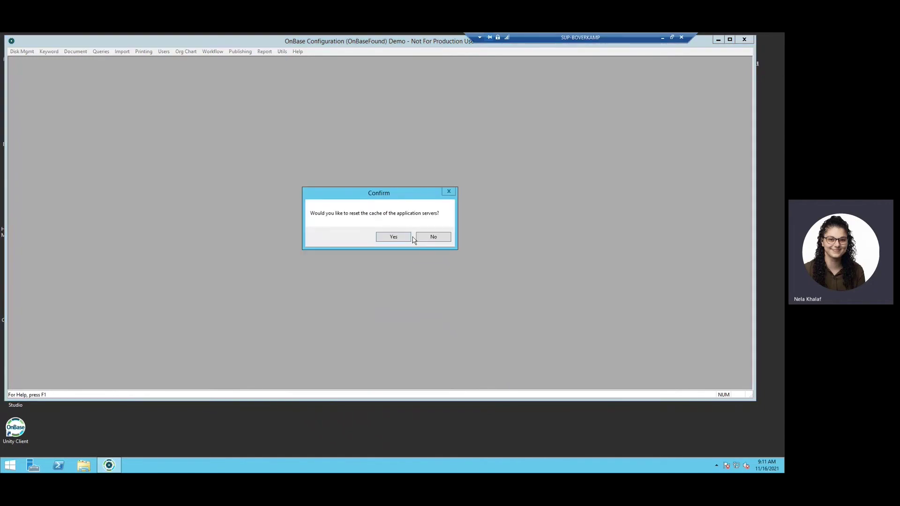
pyautogui.click(395, 238)
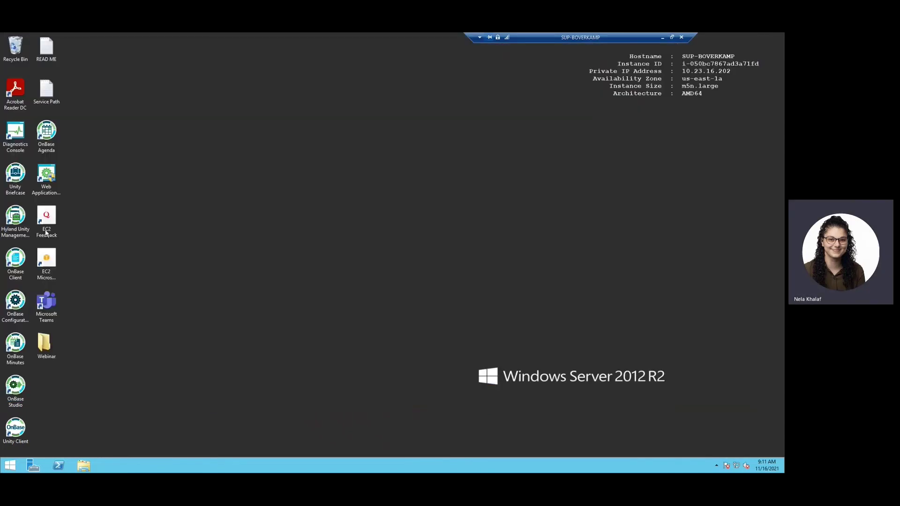
# Relaunch the Unity Client from the desktop and log in as NELA with the reset password.
pyautogui.doubleClick(16, 431)
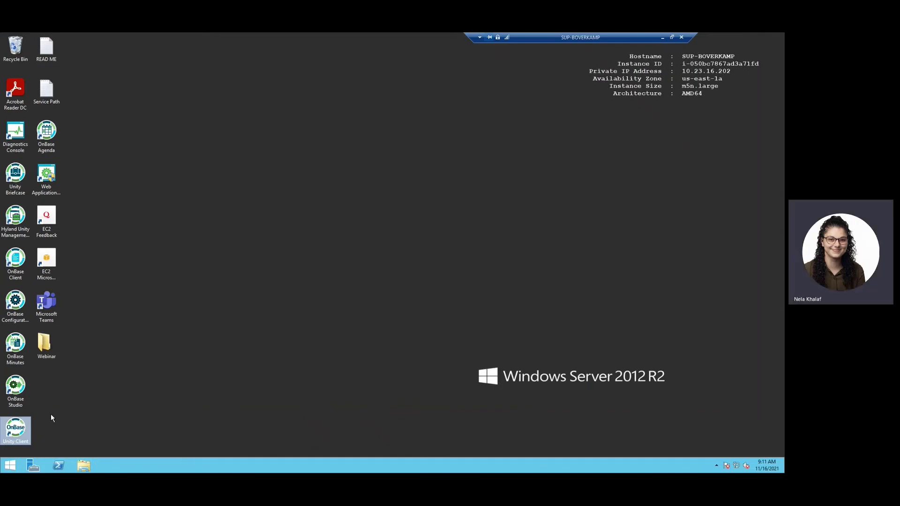
pyautogui.doubleClick(28, 425)
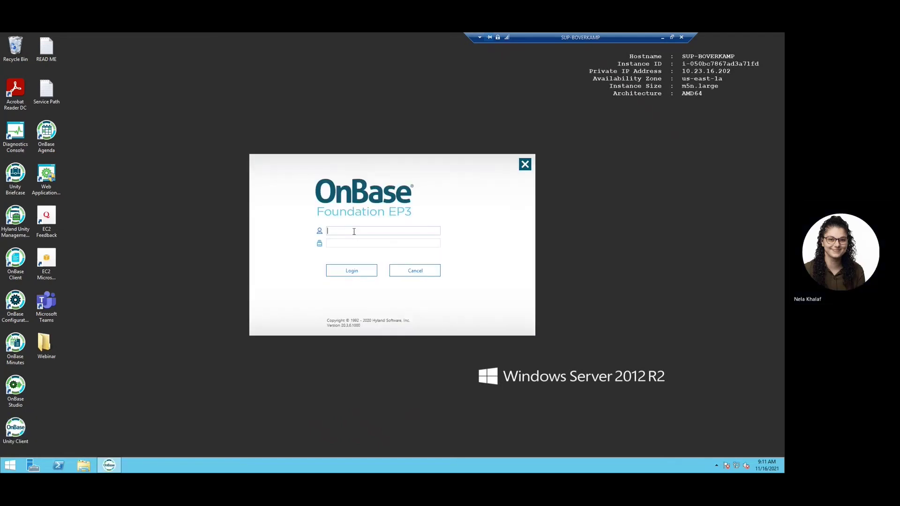
pyautogui.write('K')
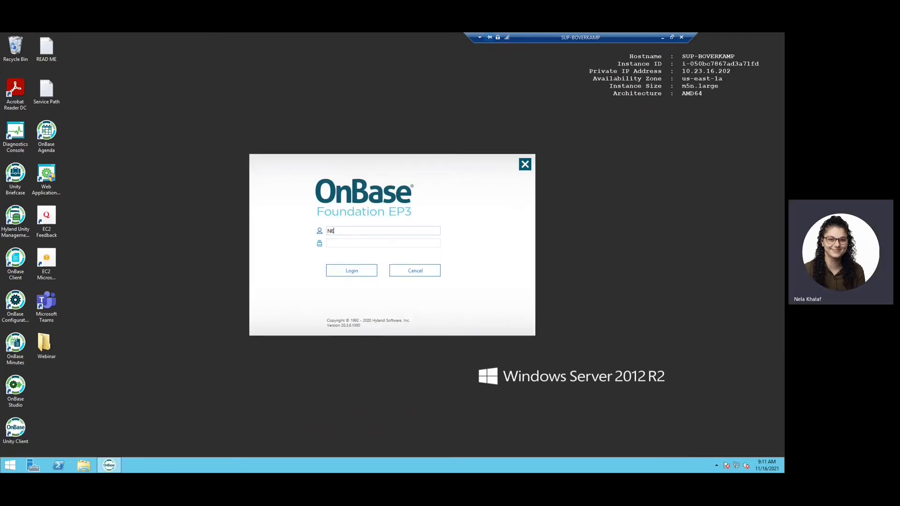
pyautogui.write('••')
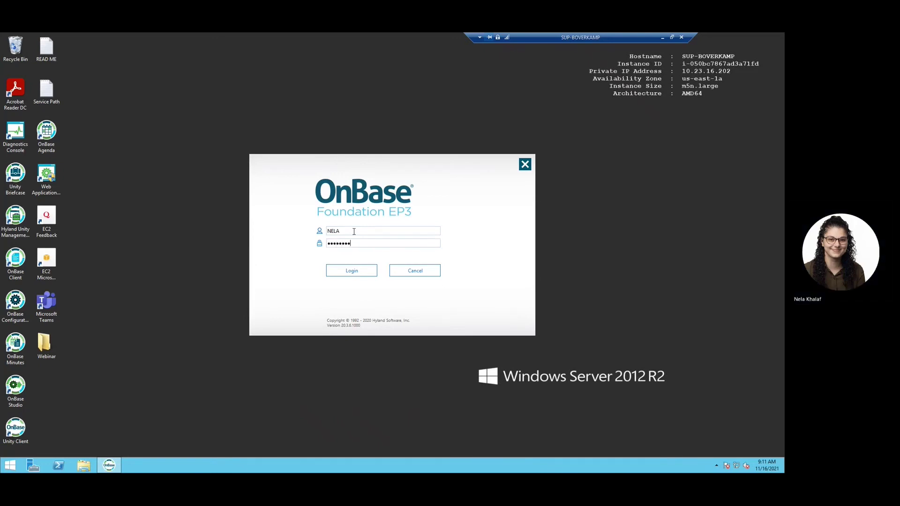
pyautogui.press('Return')
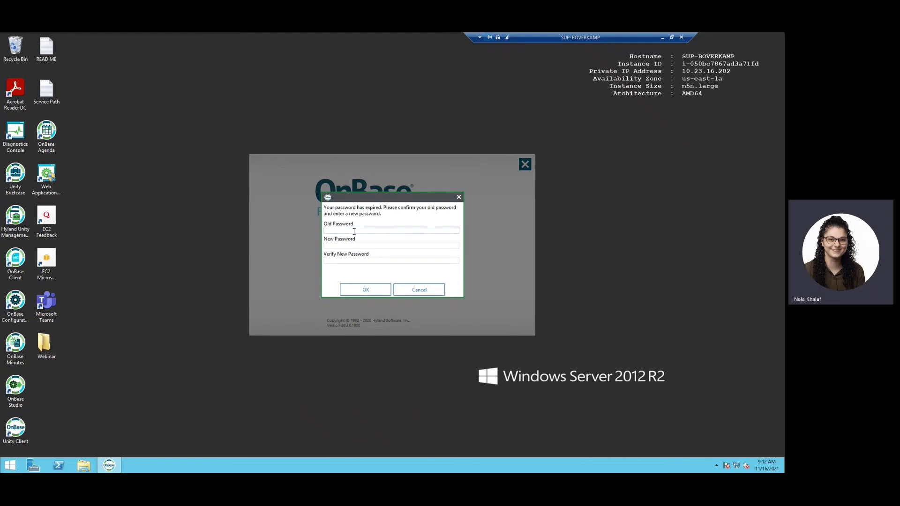
# Submit the old, new and confirmed passwords in the expired-password dialog to log in.
pyautogui.click(376, 228)
pyautogui.write('**')
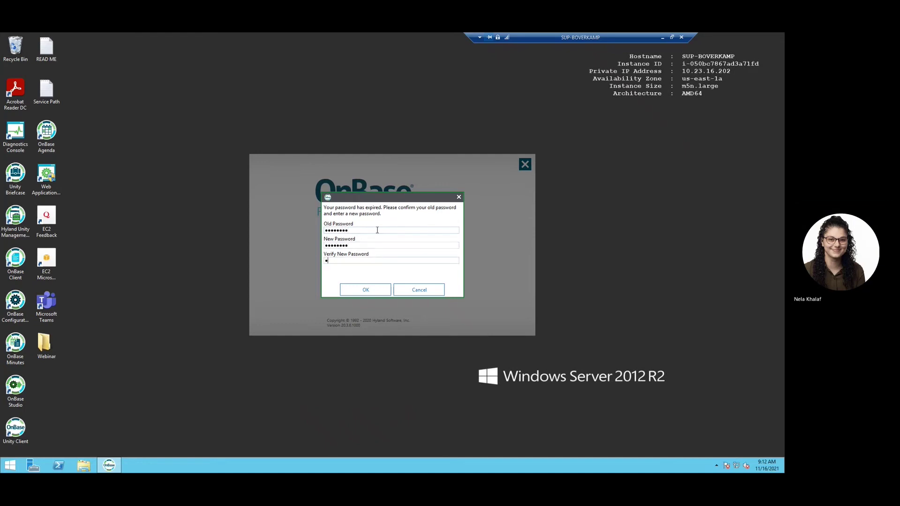
pyautogui.write('***')
pyautogui.press('Return')
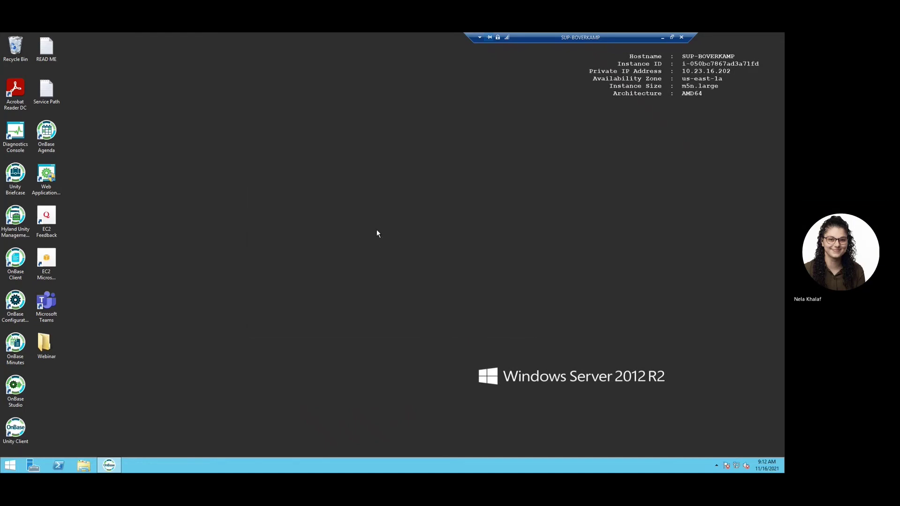